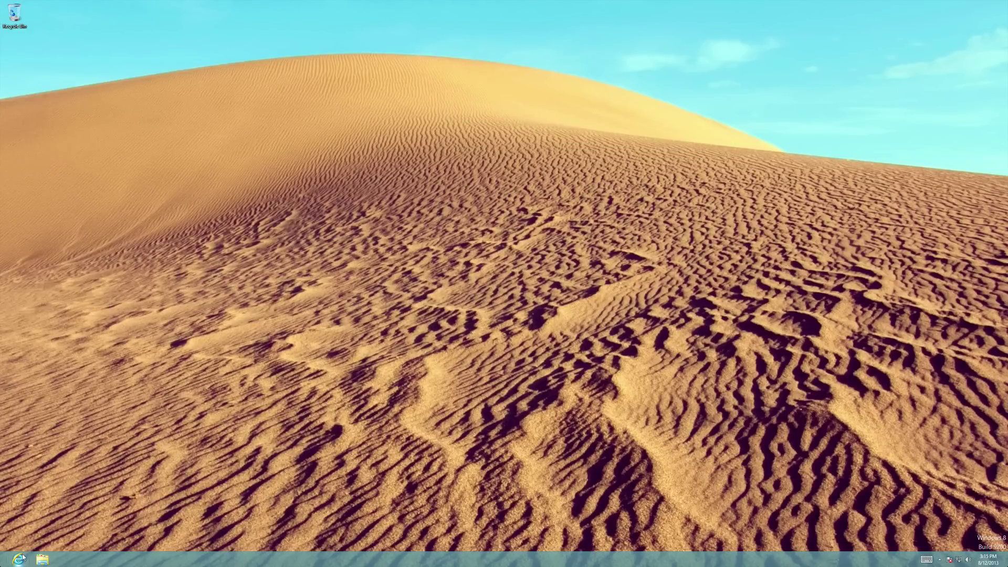
- Open Internet Explorer on the AirServer website's 'What is AirServer?' page
{"action": "left_click", "coordinate": [22, 558]}
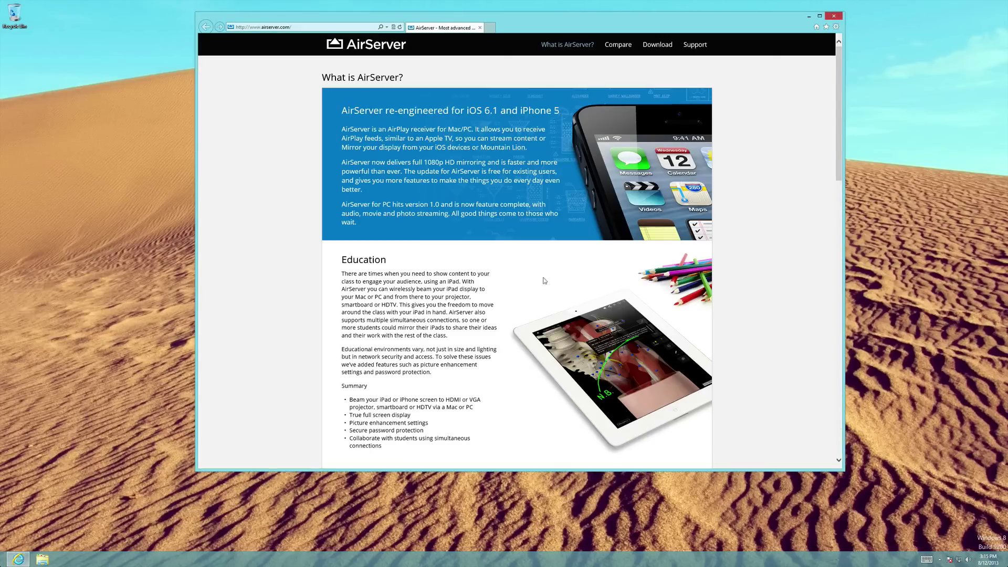
- Download and save the AirServer-1.1.8.msi PC trial without registering, then run it from the downloads list
{"action": "left_click", "coordinate": [662, 44]}
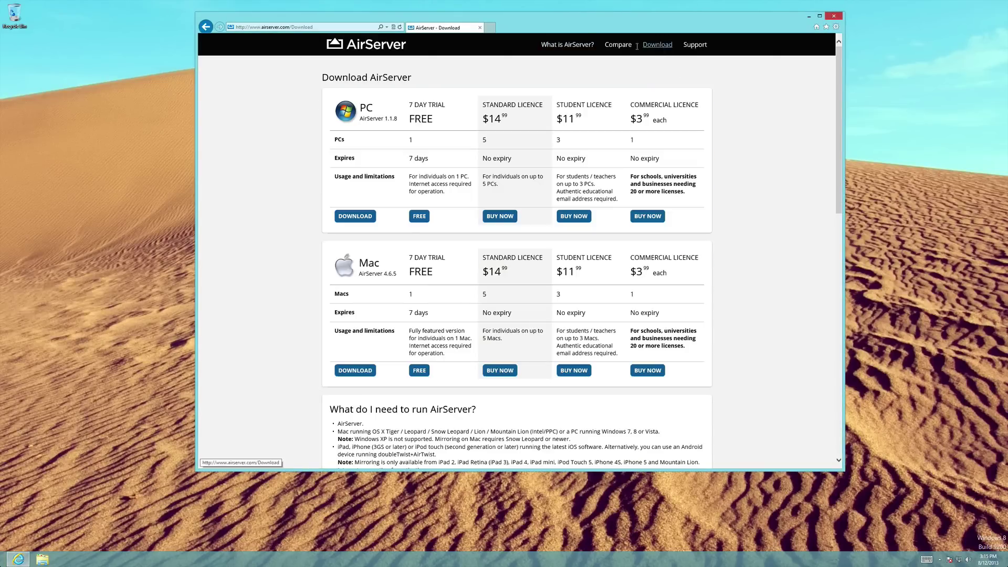
{"action": "left_click", "coordinate": [369, 216]}
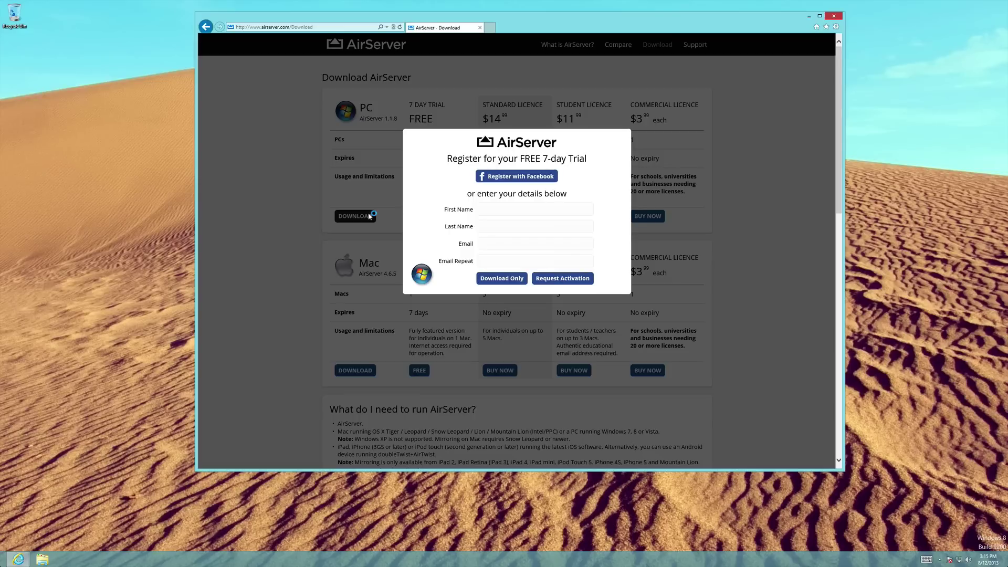
{"action": "left_click", "coordinate": [484, 281]}
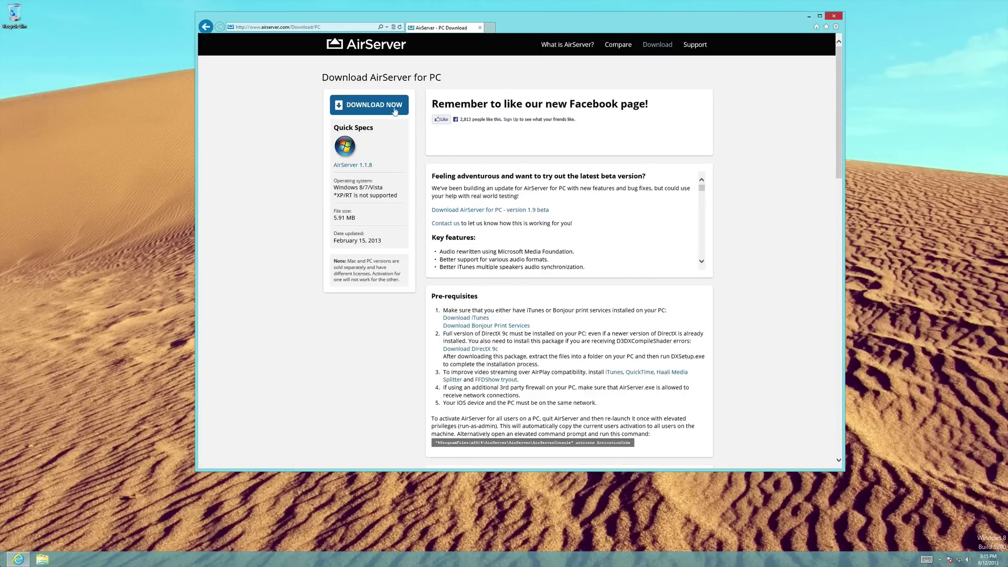
{"action": "left_click", "coordinate": [377, 100]}
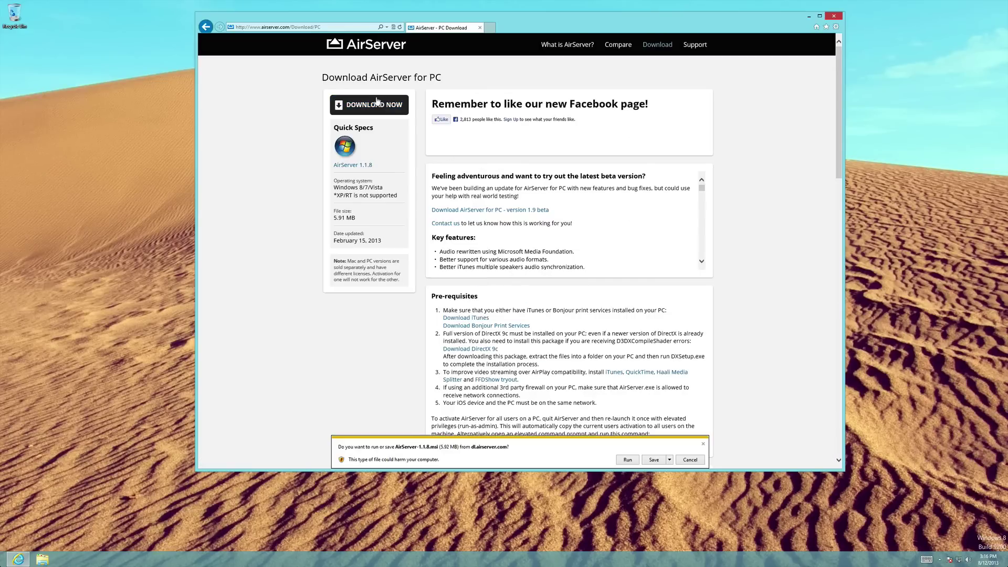
{"action": "left_click", "coordinate": [657, 462]}
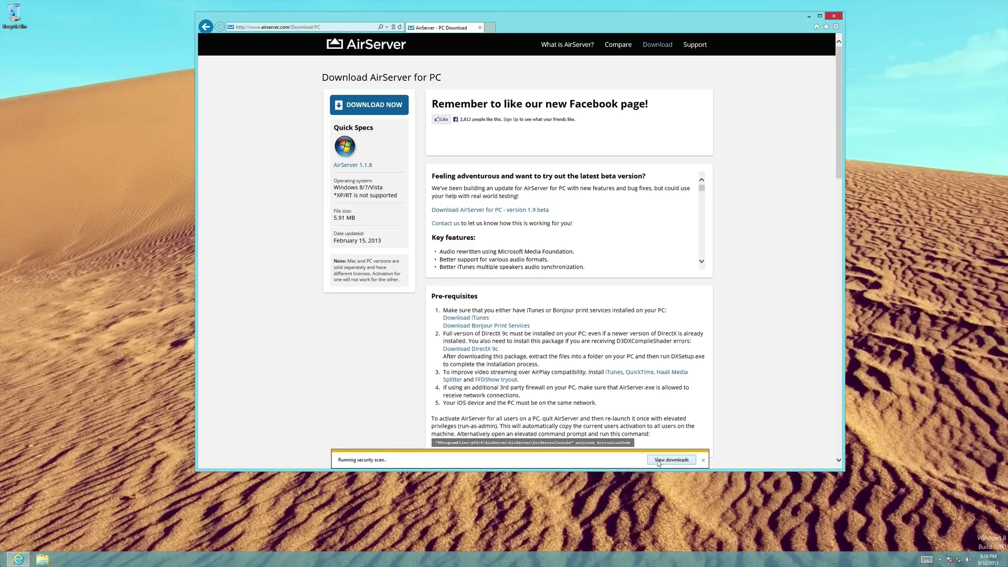
{"action": "left_click", "coordinate": [666, 455]}
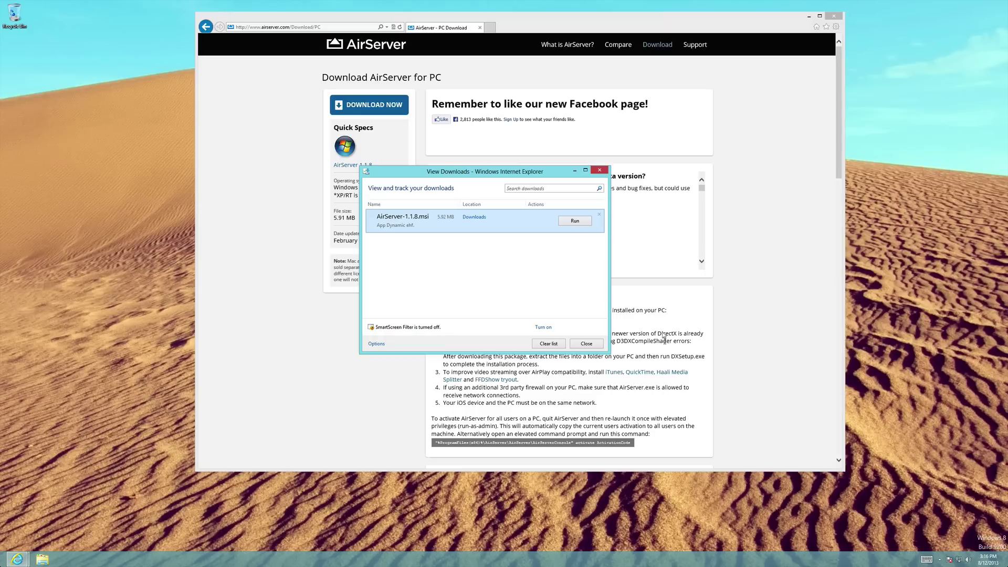
{"action": "left_click", "coordinate": [585, 223]}
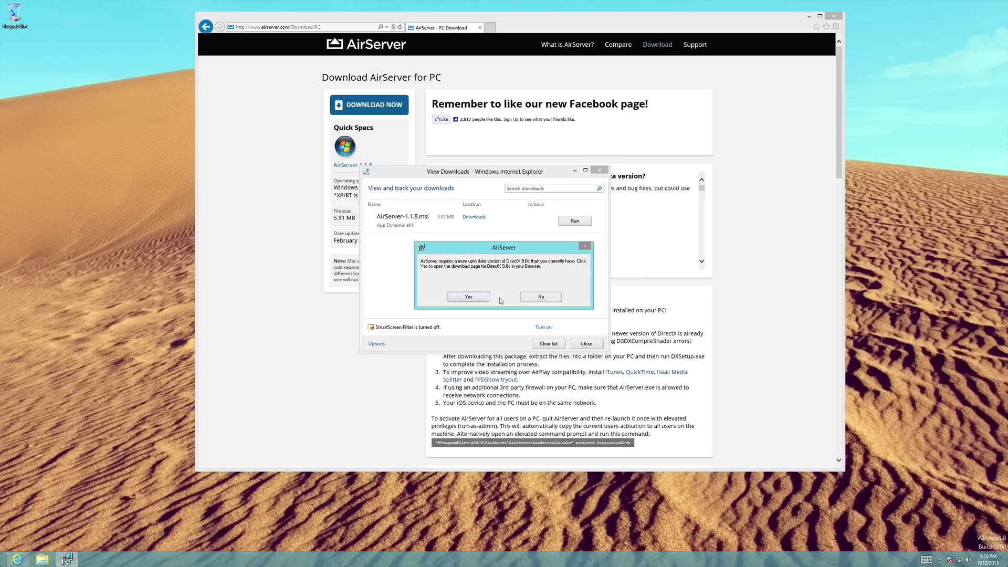
- Accept the DirectX 9.0c prompt to open Microsoft's DirectX End-User Runtimes (June 2010) page
{"action": "left_click", "coordinate": [483, 297]}
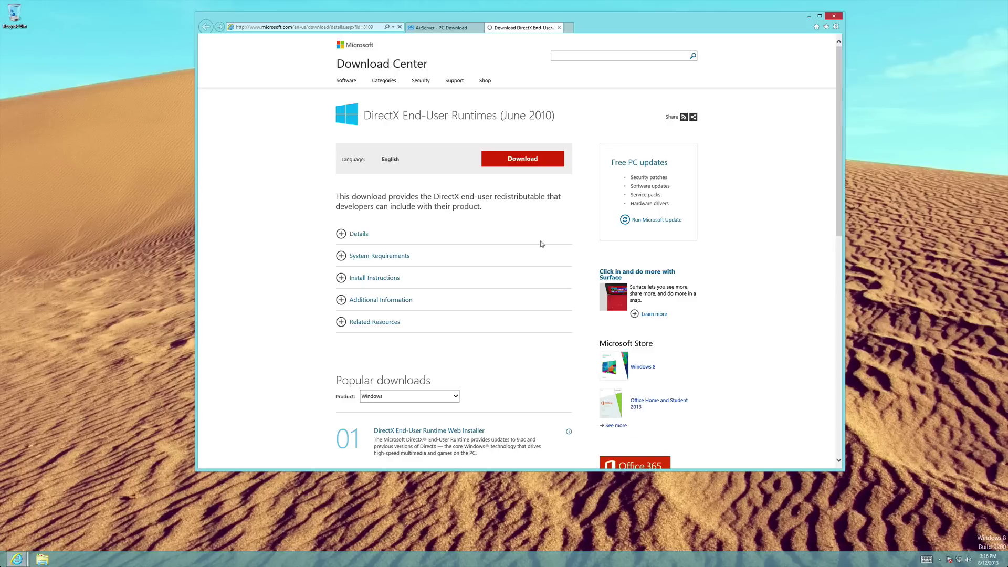
- Download and save directx_Jun2010_redist.exe, declining the extra downloads, and show the downloads list
{"action": "left_click", "coordinate": [546, 164]}
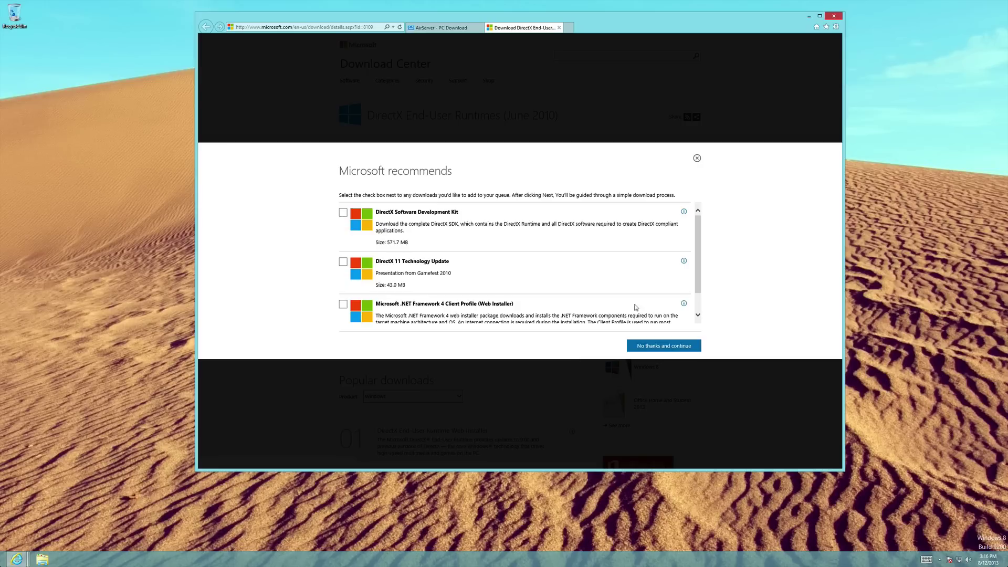
{"action": "left_click", "coordinate": [639, 346]}
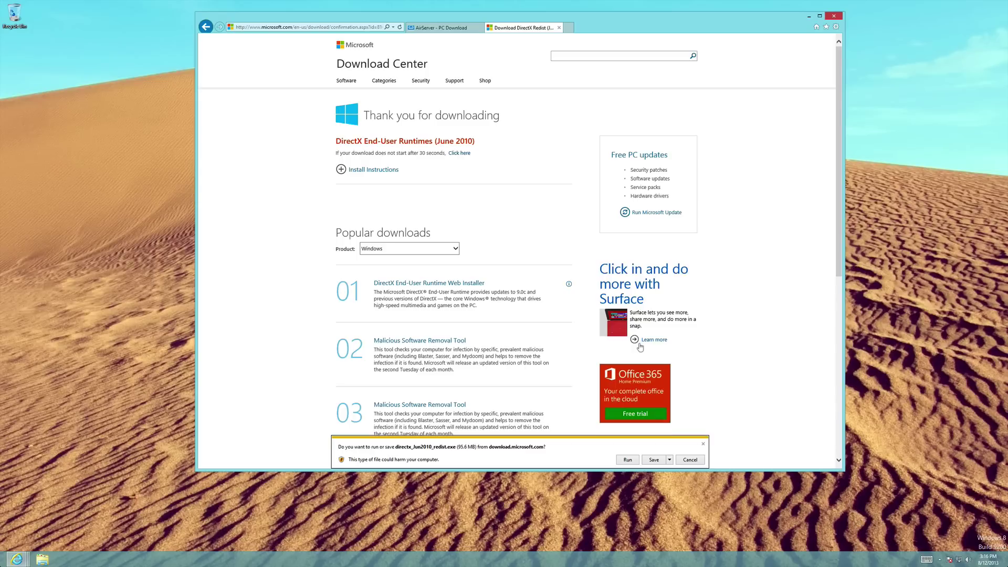
{"action": "left_click", "coordinate": [655, 459]}
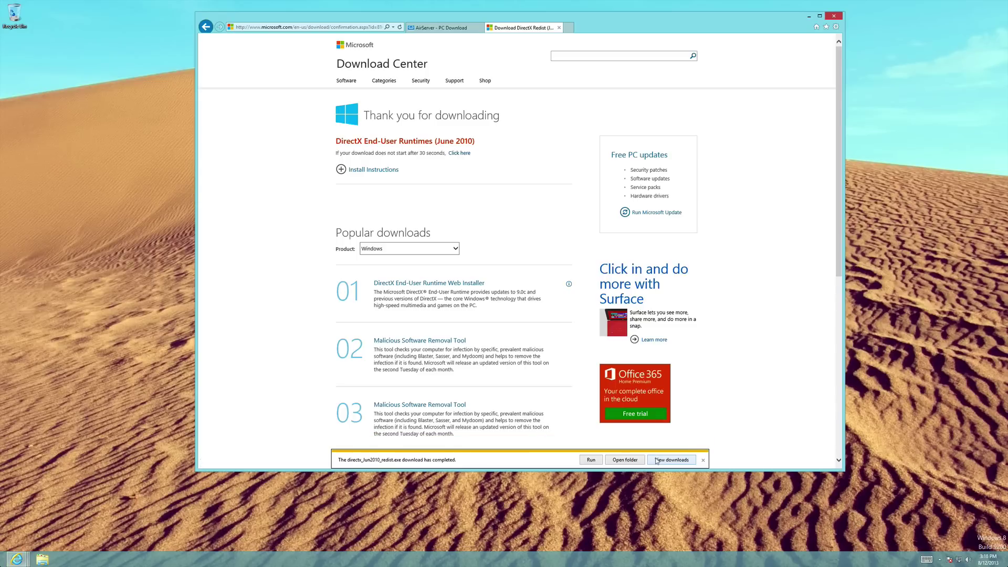
{"action": "left_click", "coordinate": [658, 460]}
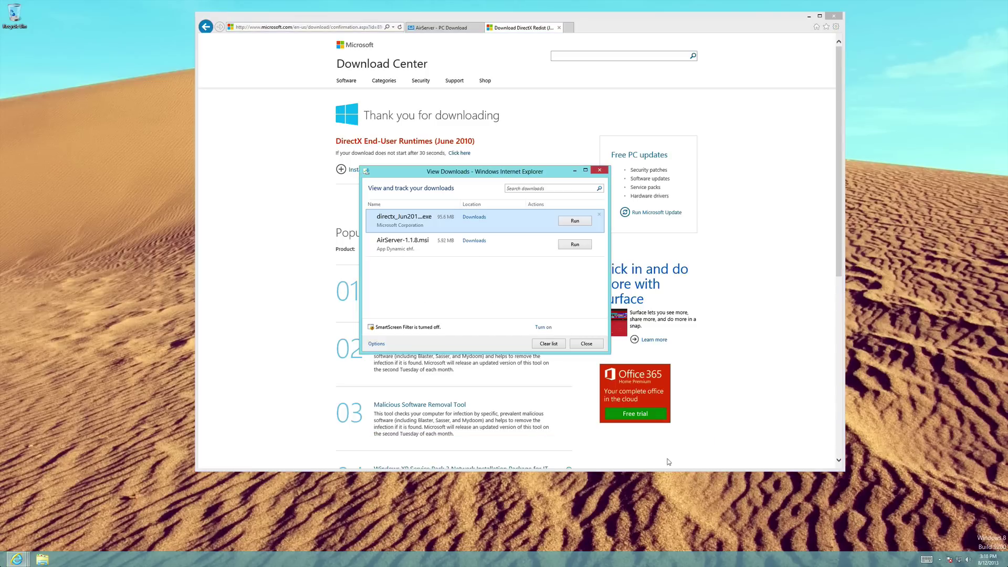
- Run the DirectX package, accept its license, and extract its files into the Downloads folder
{"action": "left_click", "coordinate": [574, 221]}
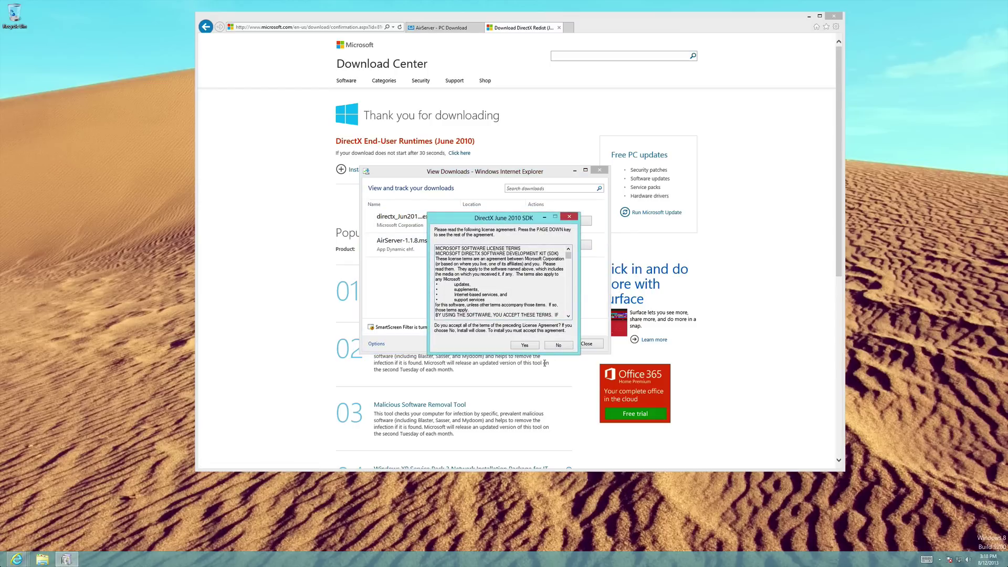
{"action": "left_click", "coordinate": [525, 346]}
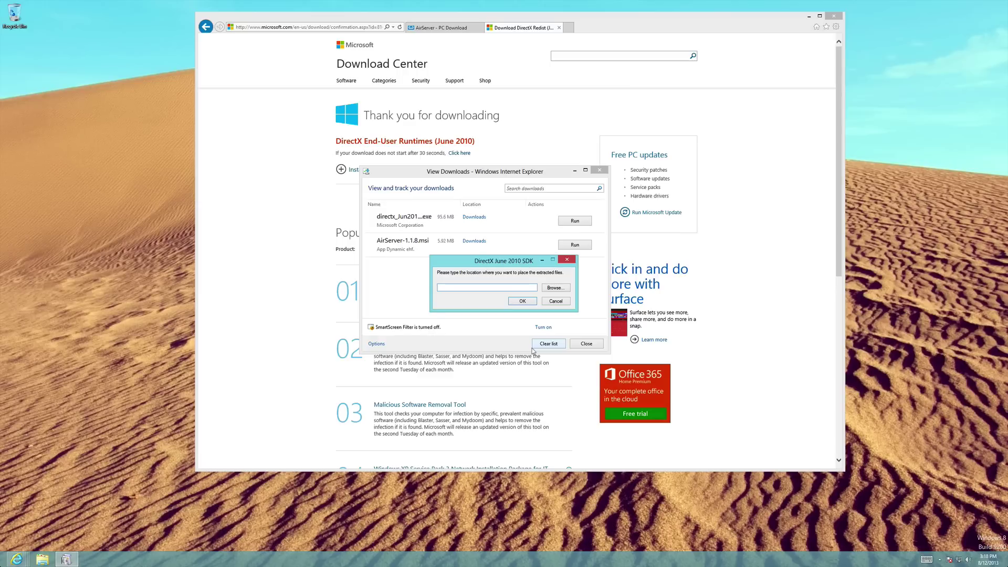
{"action": "left_click", "coordinate": [546, 288]}
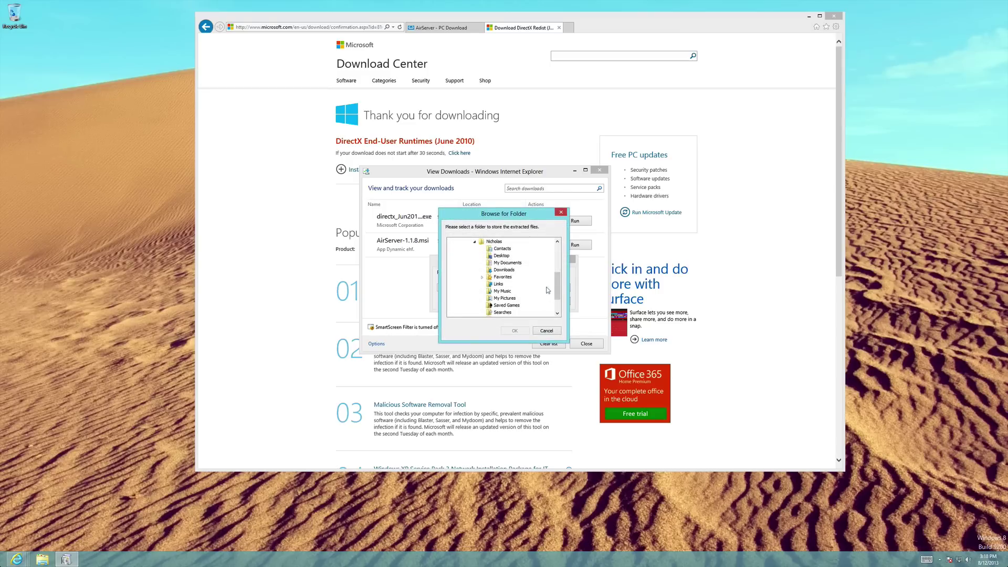
{"action": "left_click", "coordinate": [507, 271]}
{"action": "left_click", "coordinate": [510, 331]}
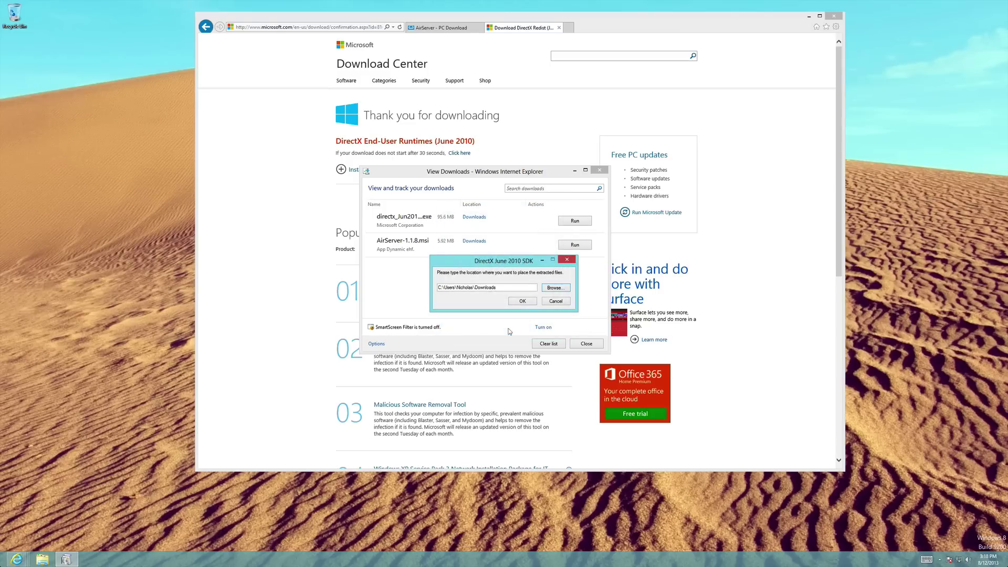
{"action": "left_click", "coordinate": [516, 302]}
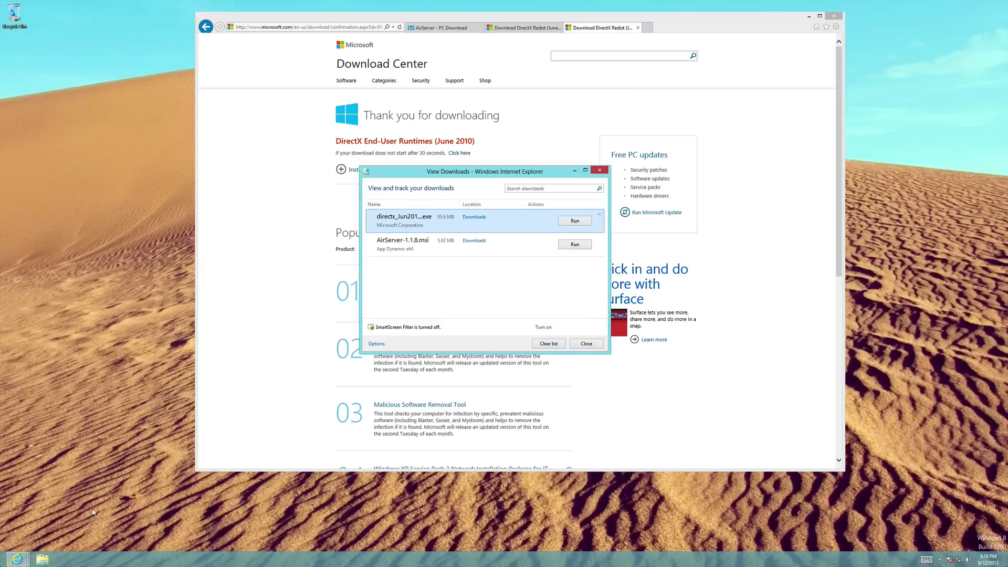
- Launch DXSETUP from the extracted DirectX files in the Downloads folder
{"action": "left_click", "coordinate": [42, 557]}
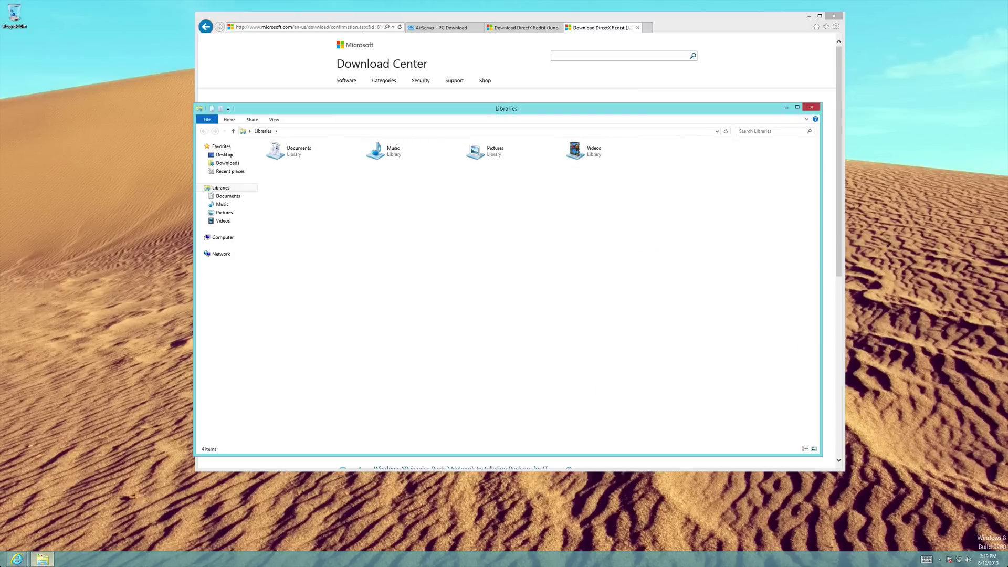
{"action": "left_click", "coordinate": [225, 163]}
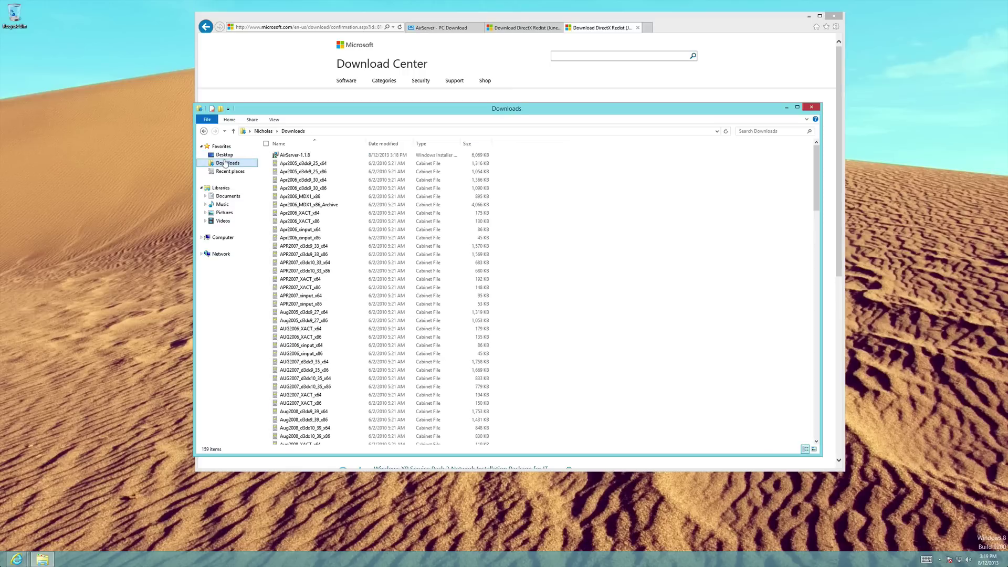
{"action": "left_click_drag", "start_coordinate": [814, 168], "coordinate": [811, 257]}
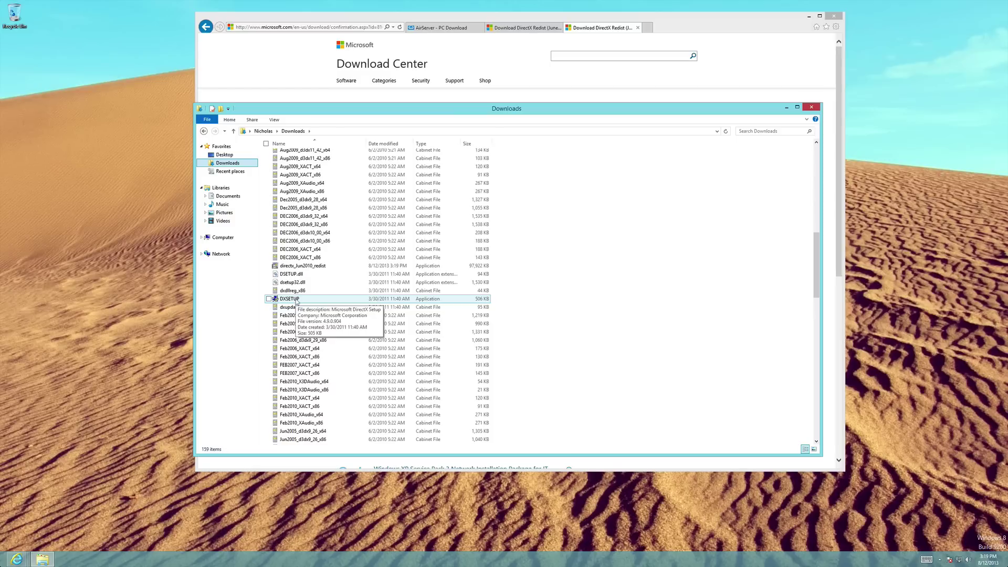
{"action": "double_click", "coordinate": [295, 300]}
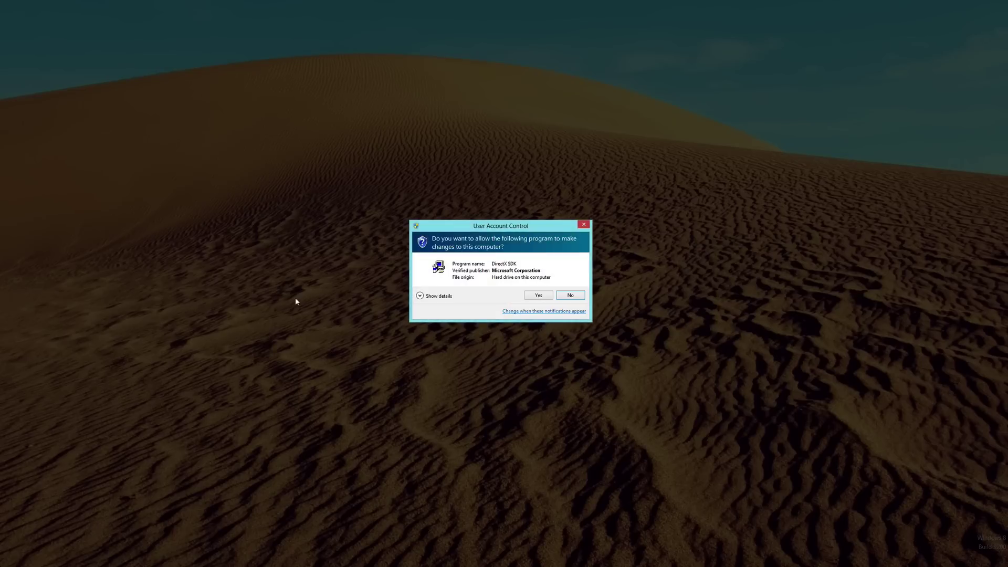
- Approve, accept the license for, and complete the DirectX runtime installation, then minimize the Downloads window
{"action": "left_click", "coordinate": [538, 296]}
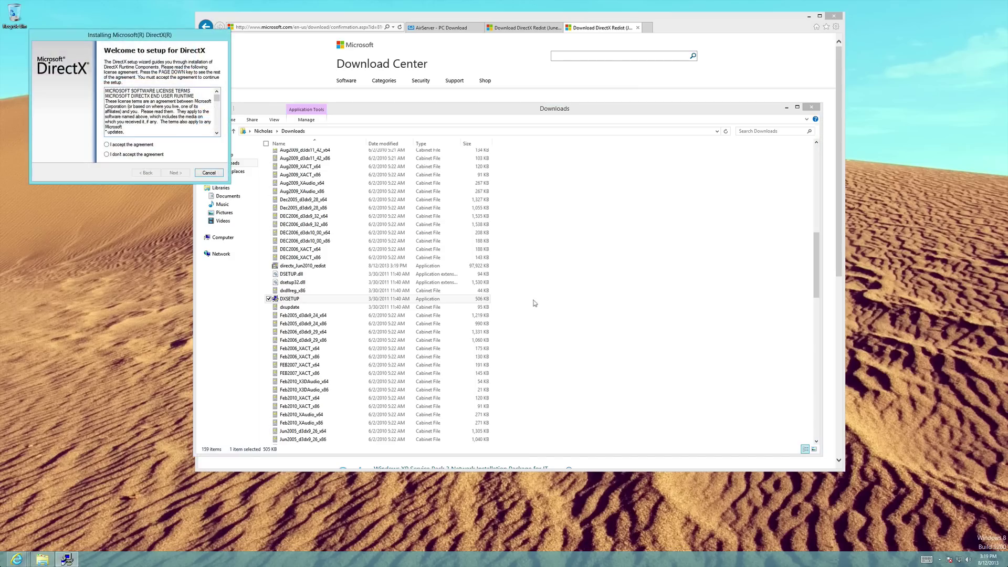
{"action": "left_click", "coordinate": [106, 146]}
{"action": "left_click", "coordinate": [173, 174]}
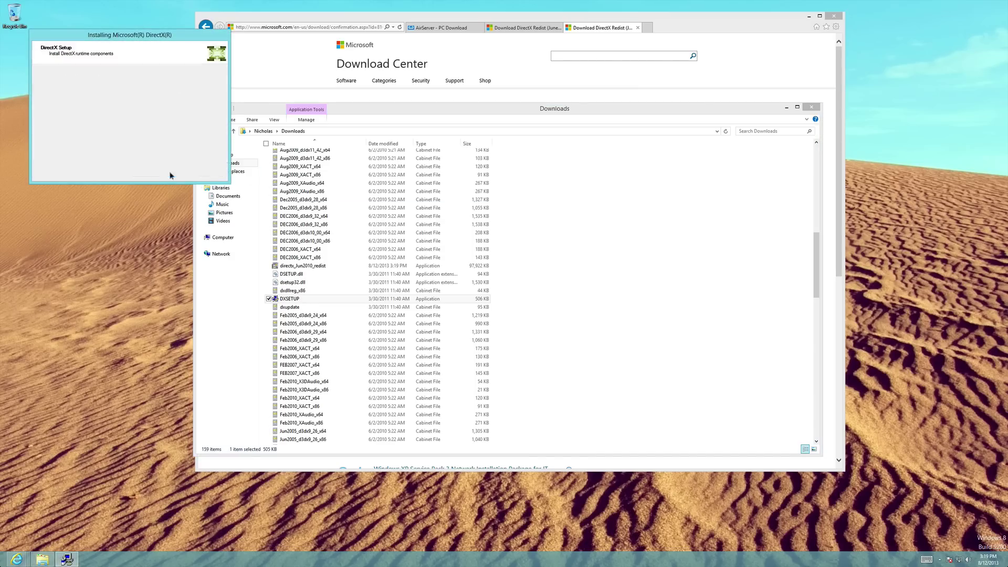
{"action": "left_click", "coordinate": [171, 173]}
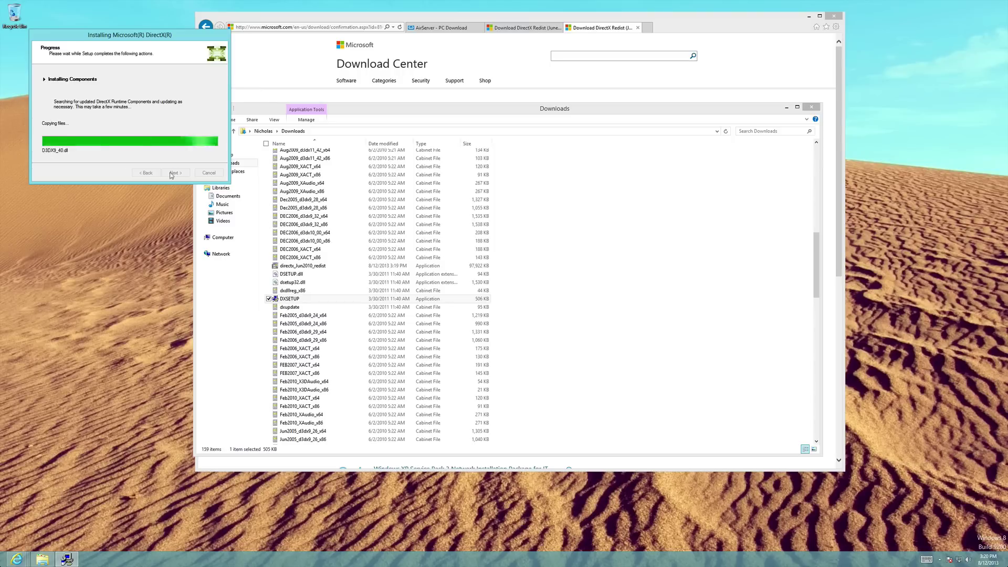
{"action": "left_click", "coordinate": [173, 173]}
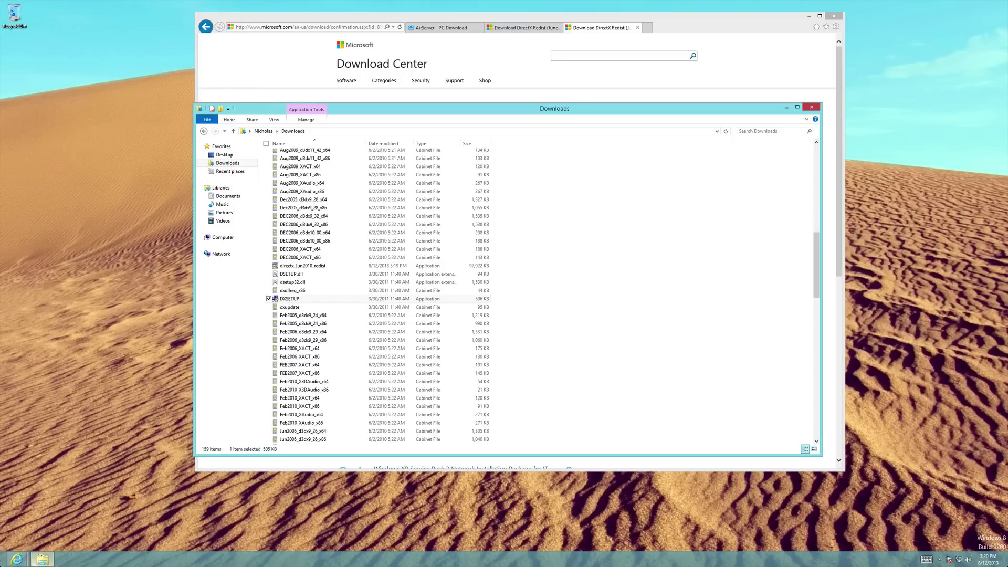
{"action": "left_click", "coordinate": [42, 559]}
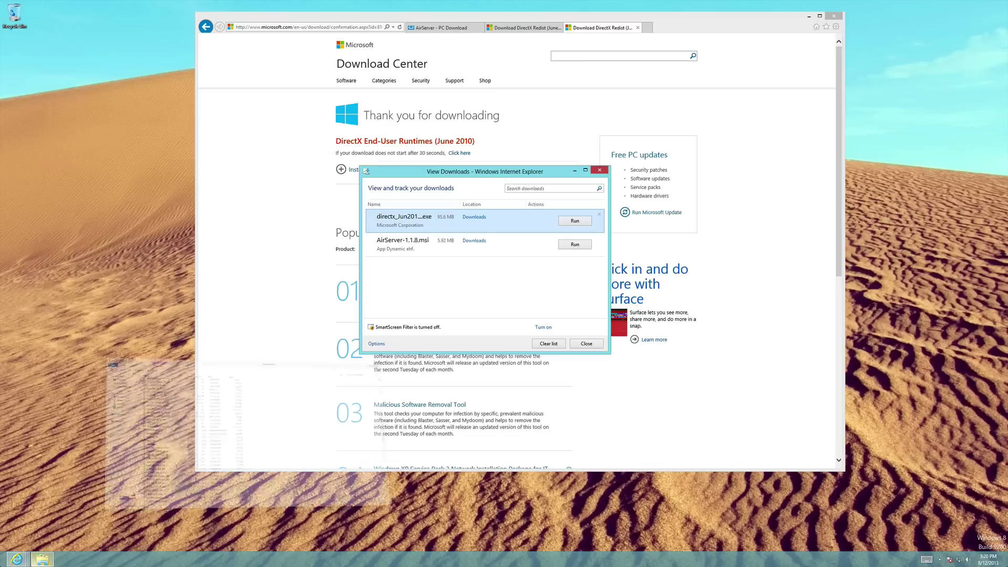
- Install AirServer-1.1.8.msi with the licence accepted and default folder, then close the installer to launch AirServer
{"action": "left_click", "coordinate": [575, 244]}
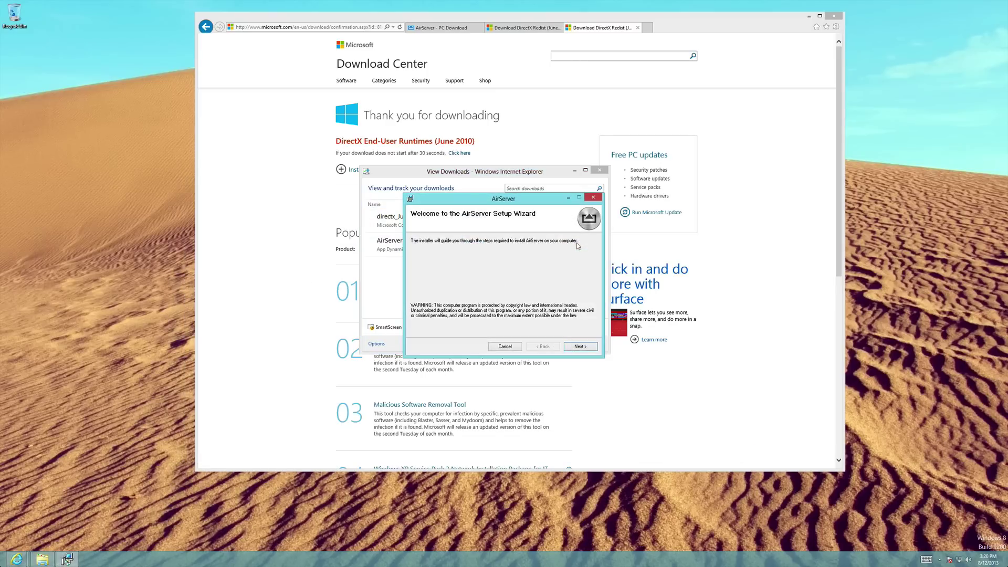
{"action": "left_click", "coordinate": [581, 347]}
{"action": "left_click", "coordinate": [490, 330]}
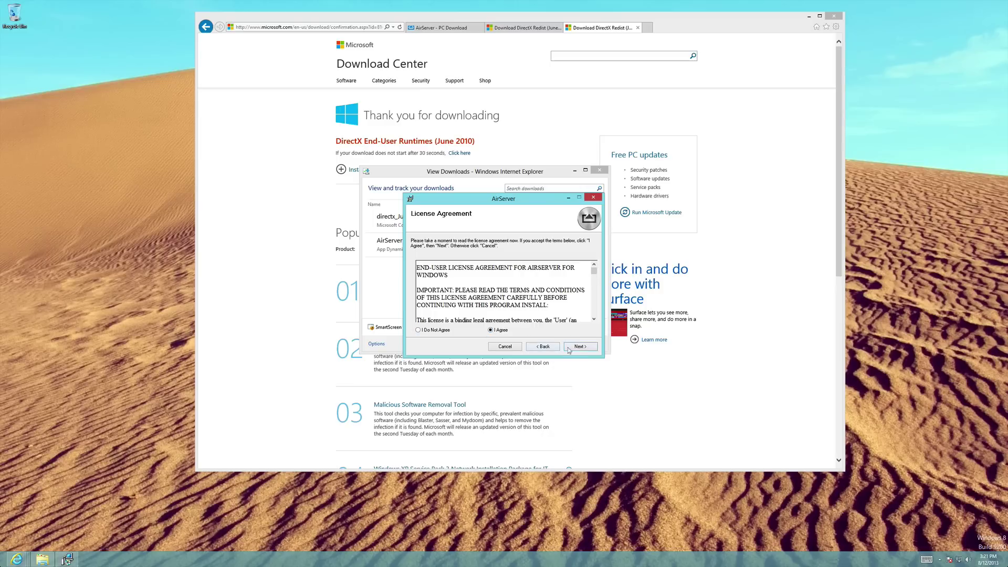
{"action": "left_click", "coordinate": [578, 349]}
{"action": "left_click", "coordinate": [579, 348]}
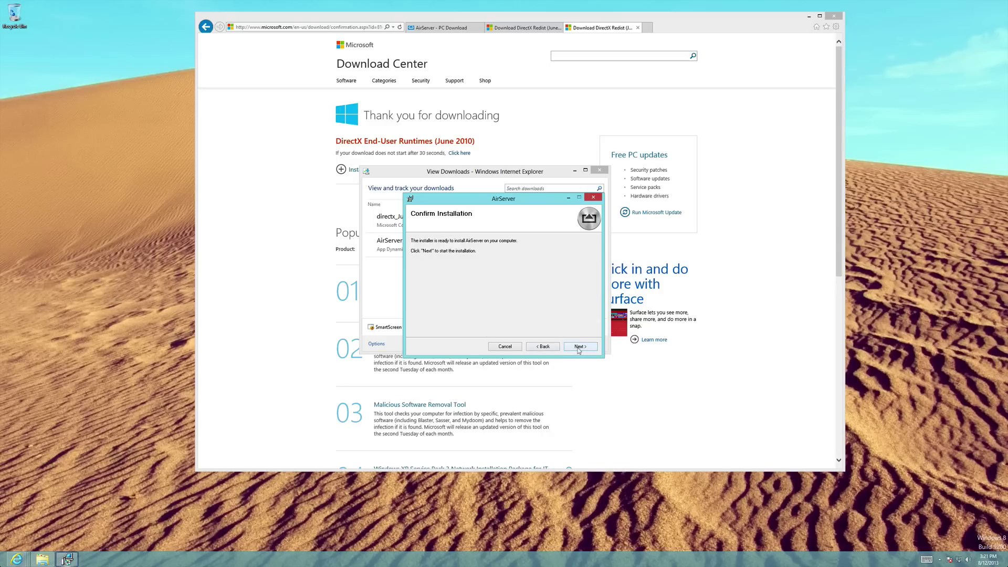
{"action": "left_click", "coordinate": [579, 347]}
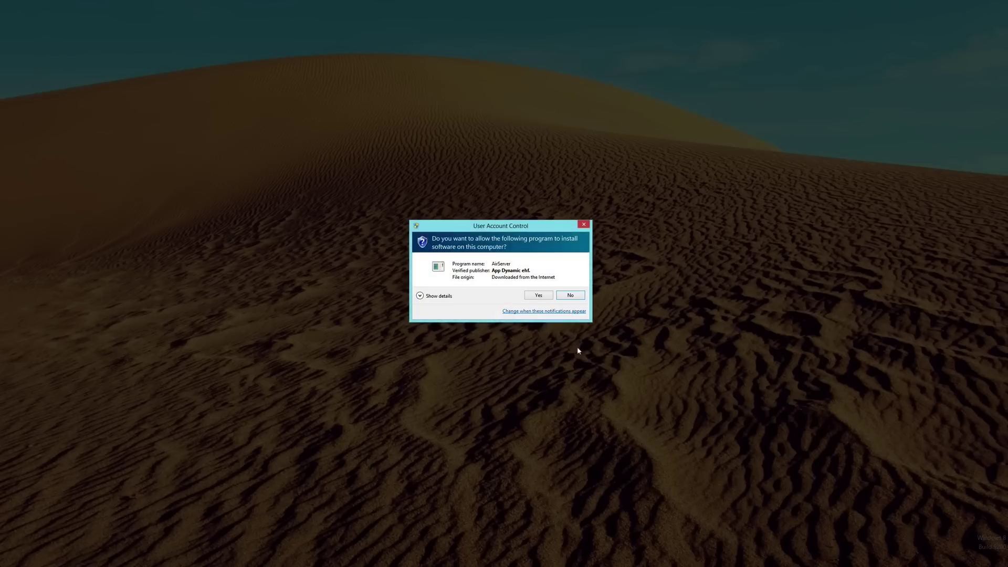
{"action": "left_click", "coordinate": [540, 296]}
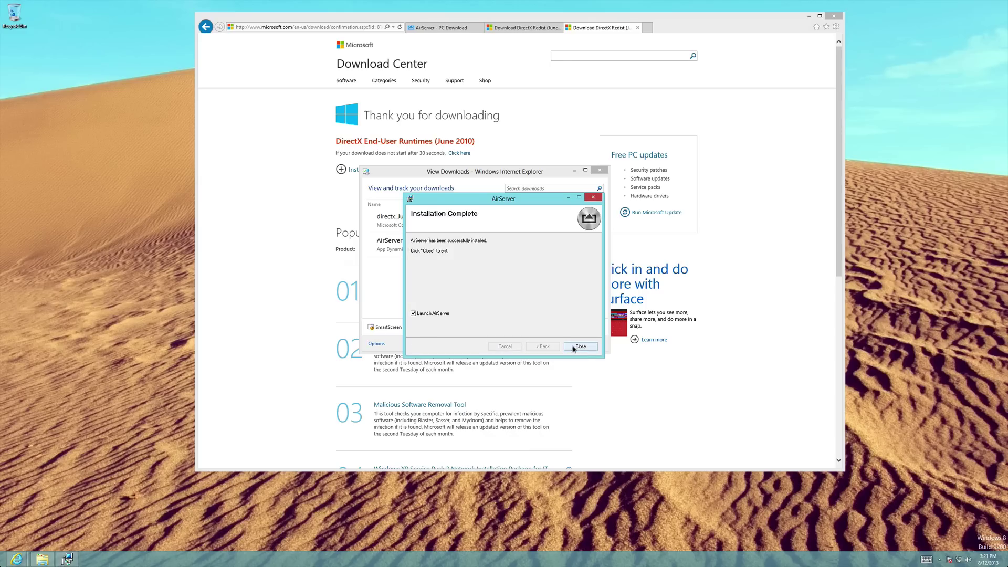
{"action": "left_click", "coordinate": [580, 346]}
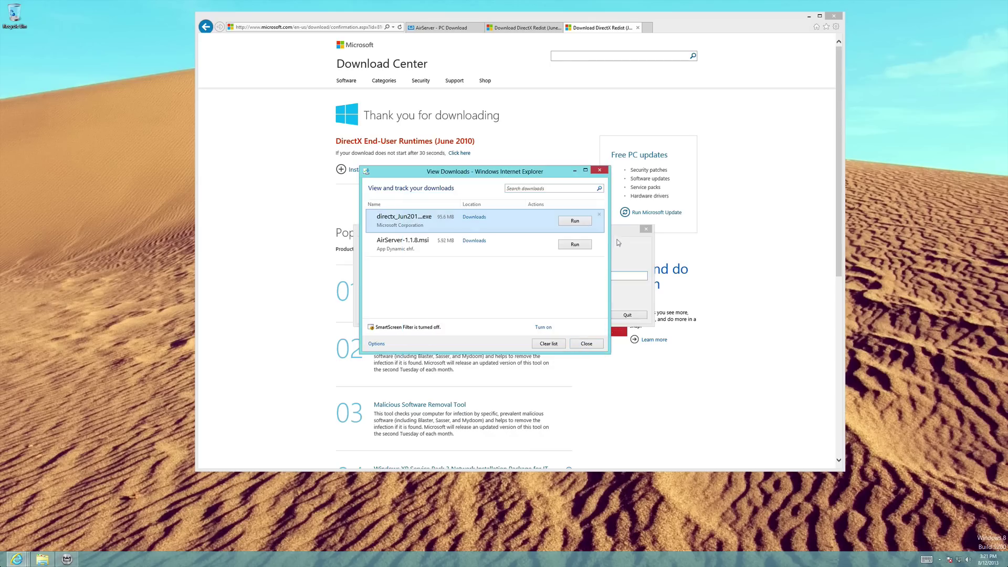
- Enter the AirServer activation code, activate it, and dismiss the confirmation
{"action": "type", "text": "xxxxxxx"}
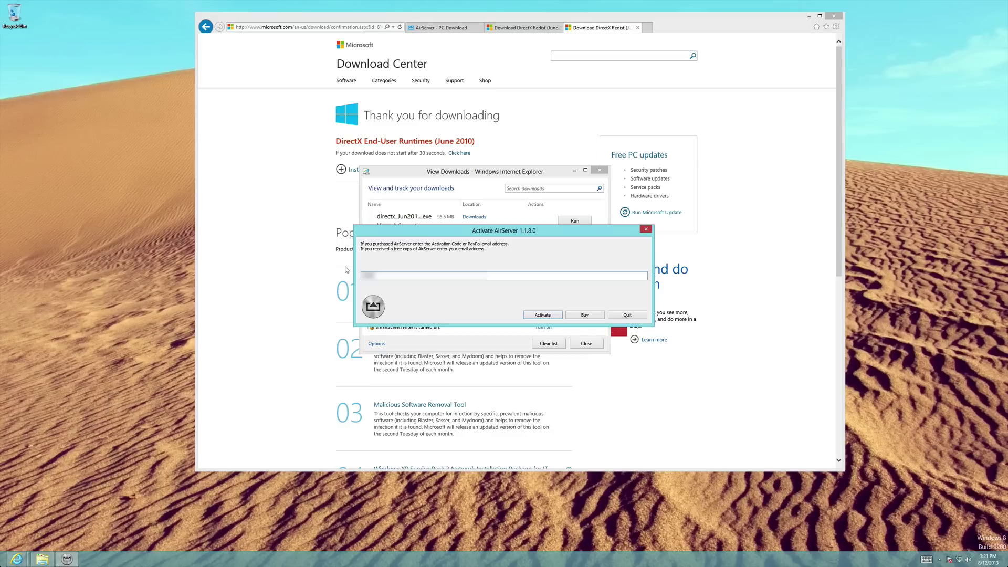
{"action": "type", "text": "xxxxxxxxxxx"}
{"action": "left_click", "coordinate": [529, 315]}
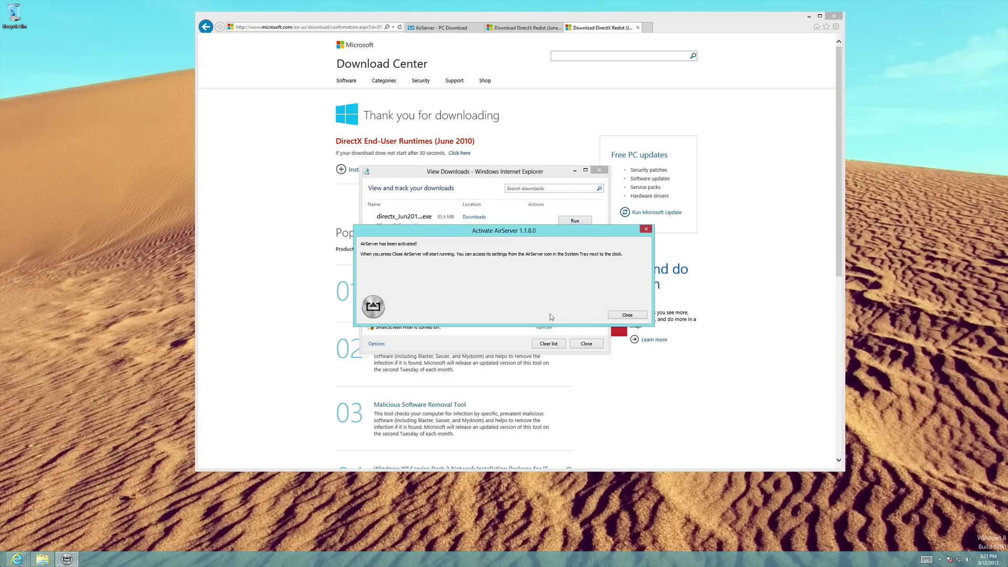
{"action": "left_click", "coordinate": [619, 315]}
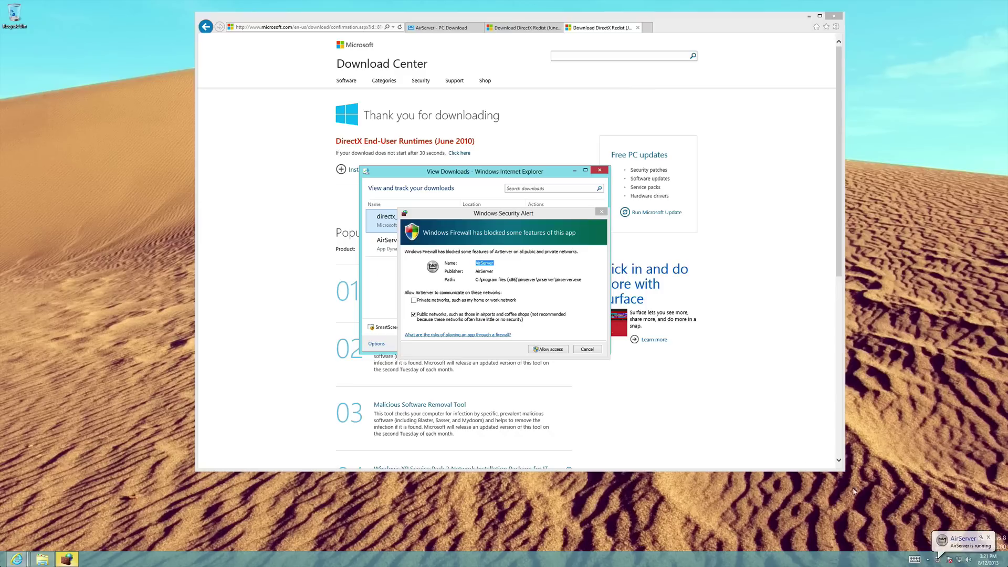
- Tick Private networks alongside Public and allow AirServer access through the firewall
{"action": "left_click", "coordinate": [413, 301]}
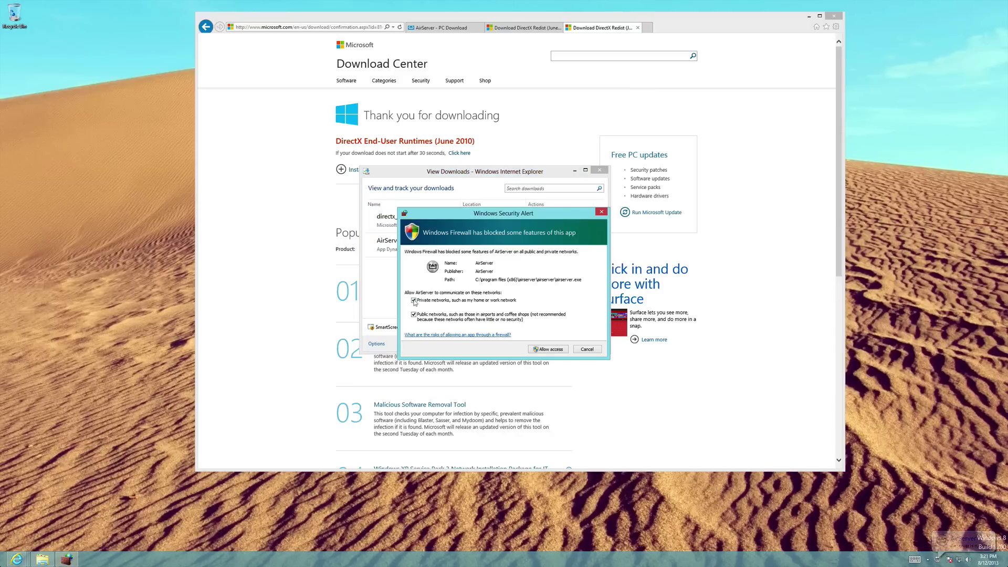
{"action": "left_click", "coordinate": [546, 350]}
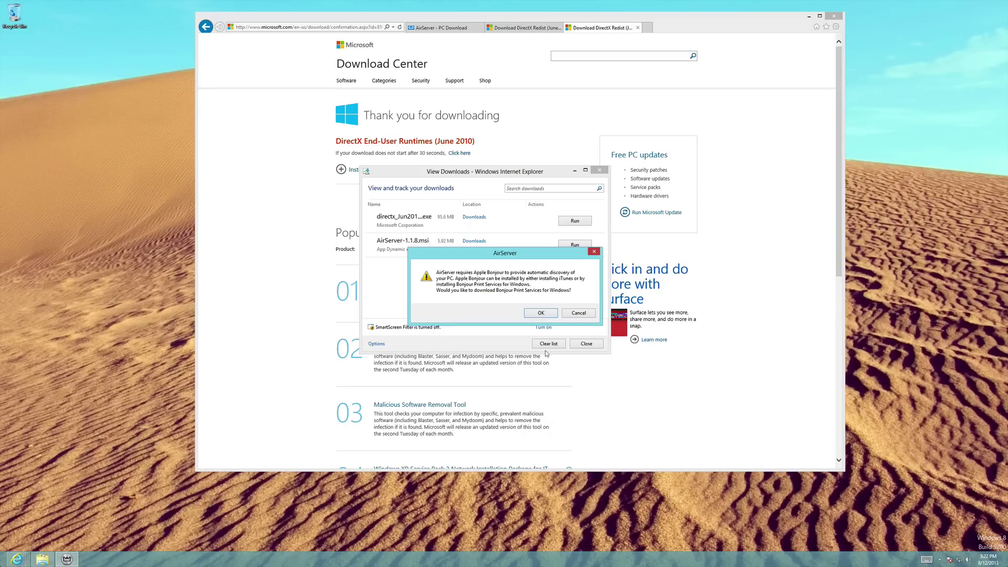
- Confirm the AirServer Bonjour prompt, download BonjourPSSetup.exe v2.0.2 from Apple, and run it
{"action": "left_click", "coordinate": [541, 314]}
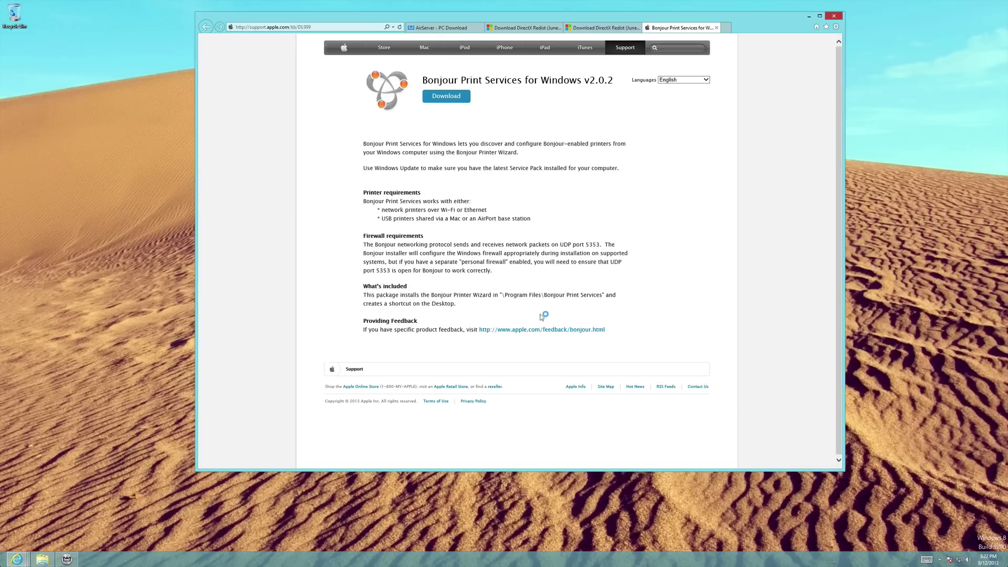
{"action": "left_click", "coordinate": [448, 101]}
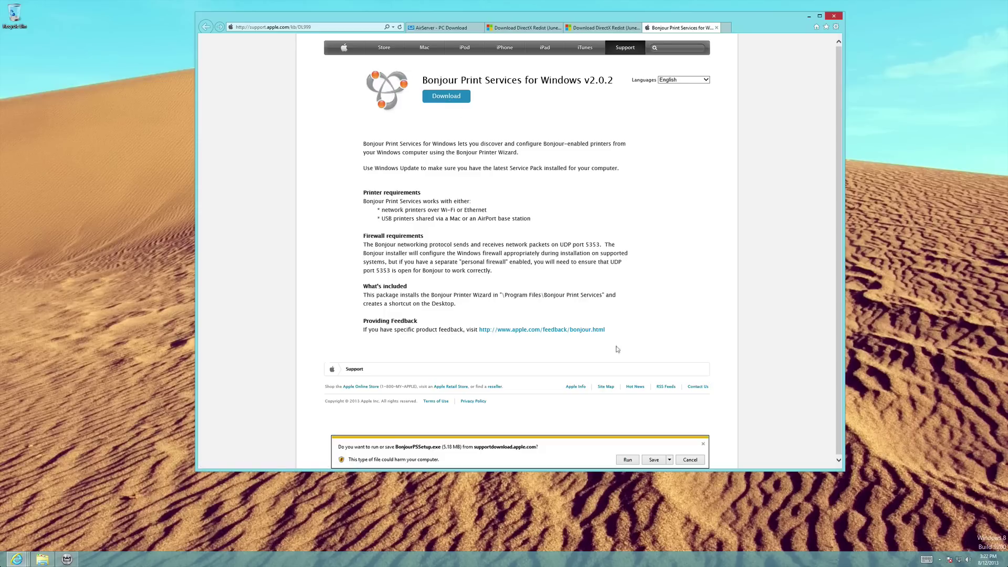
{"action": "left_click", "coordinate": [628, 459]}
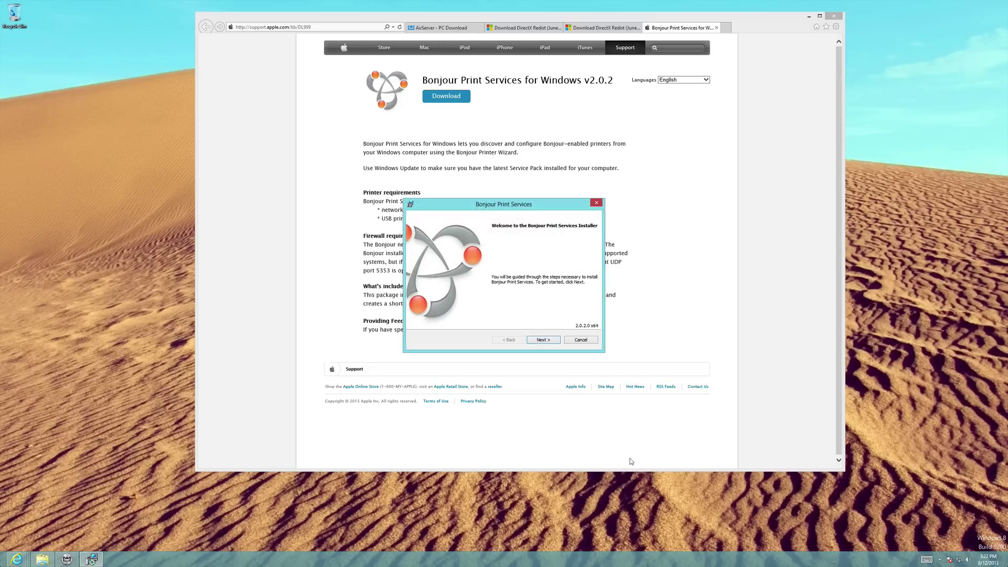
- Install Bonjour Print Services to C:\Program Files\Bonjour Print Services\, accepting the licence and both permission prompts
{"action": "left_click", "coordinate": [543, 339]}
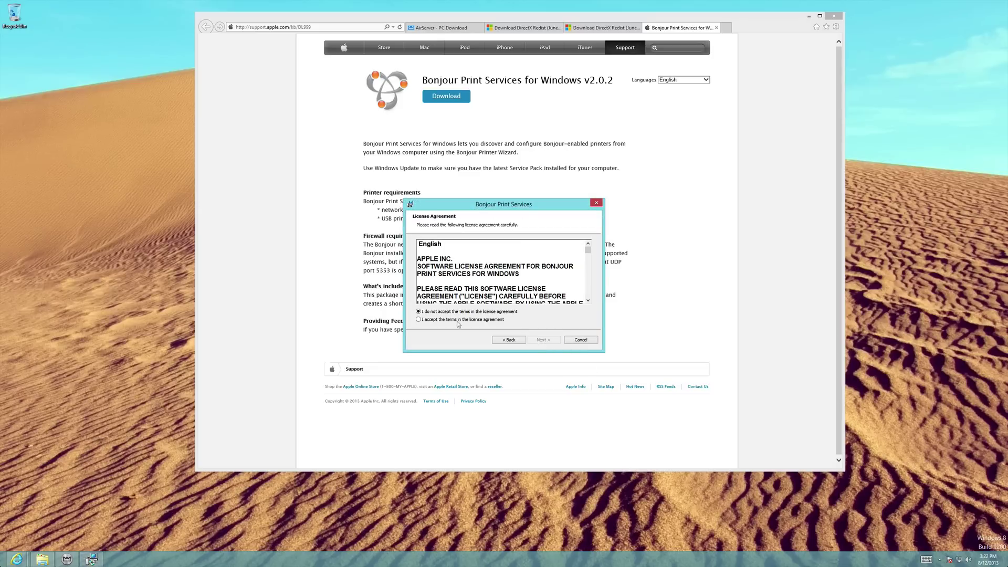
{"action": "left_click", "coordinate": [419, 320]}
{"action": "left_click", "coordinate": [547, 340]}
{"action": "left_click", "coordinate": [548, 340]}
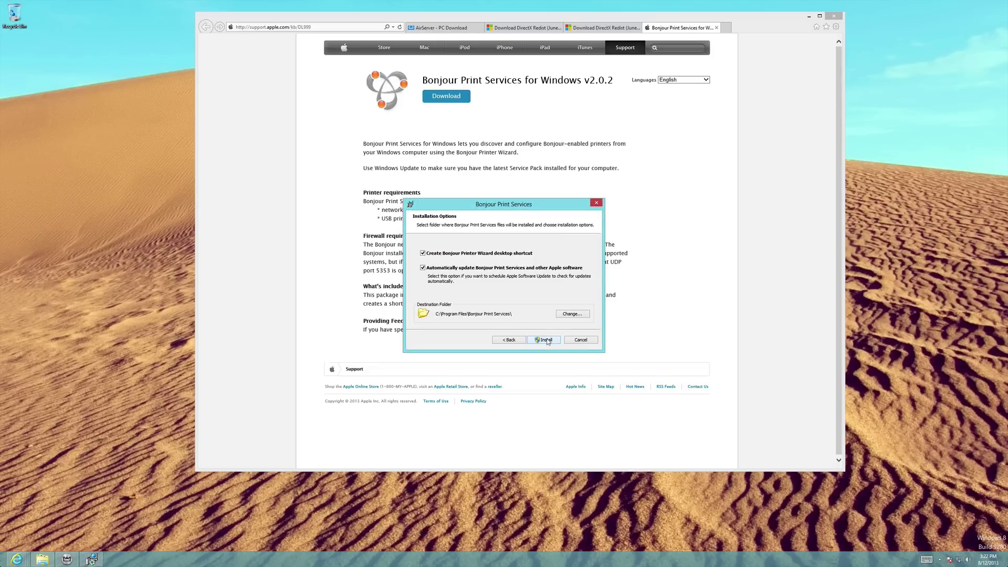
{"action": "left_click", "coordinate": [546, 340]}
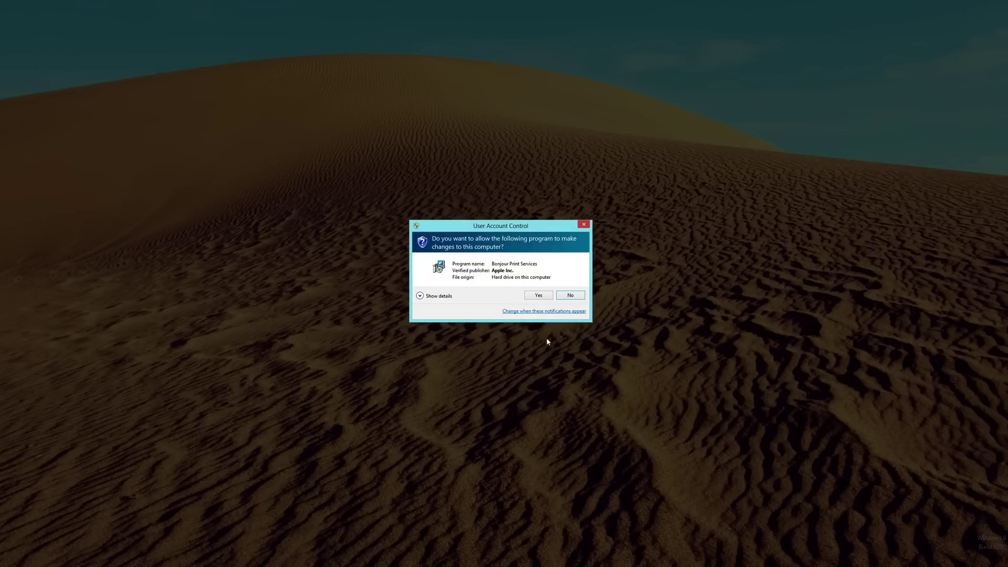
{"action": "left_click", "coordinate": [537, 295]}
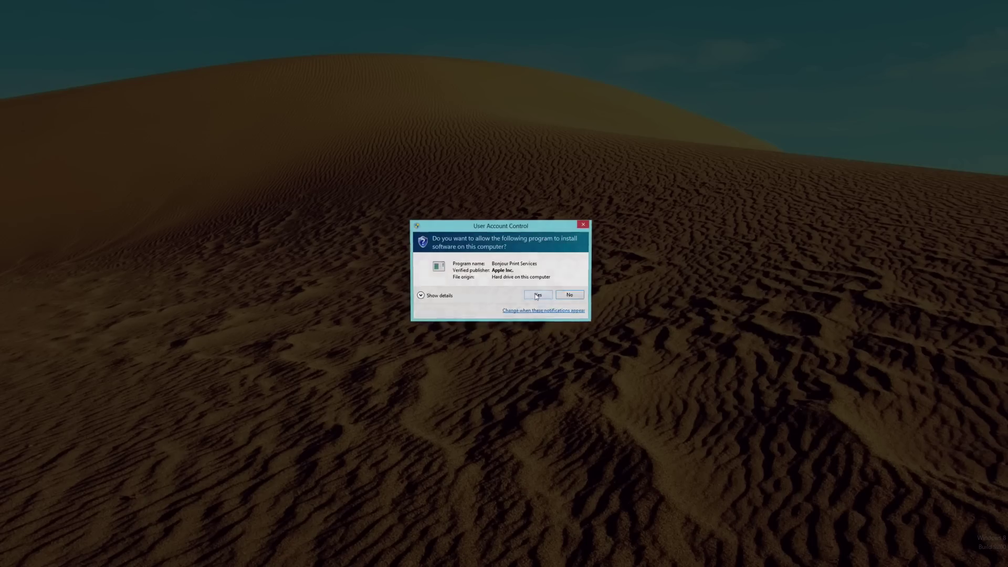
{"action": "left_click", "coordinate": [536, 296]}
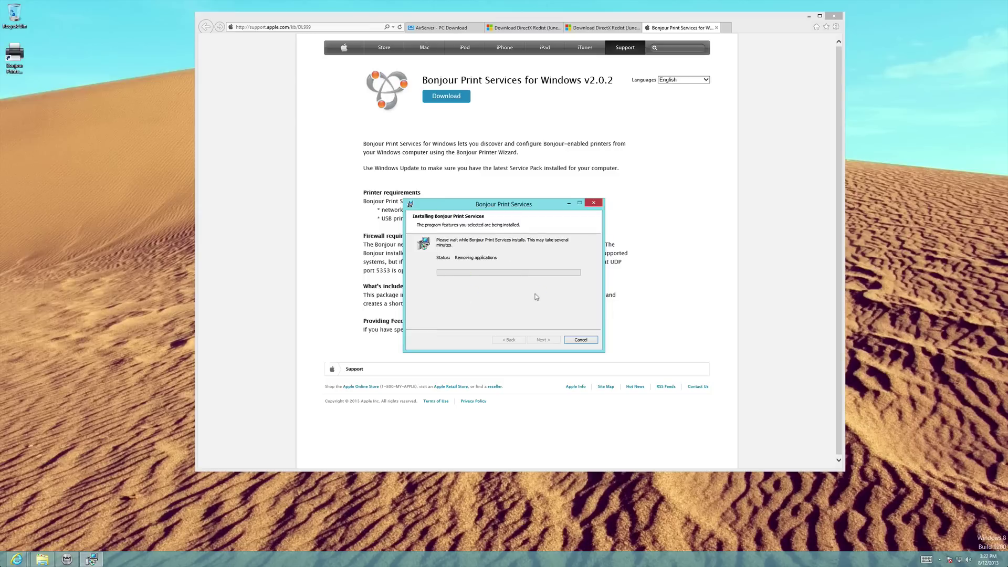
{"action": "left_click", "coordinate": [548, 341]}
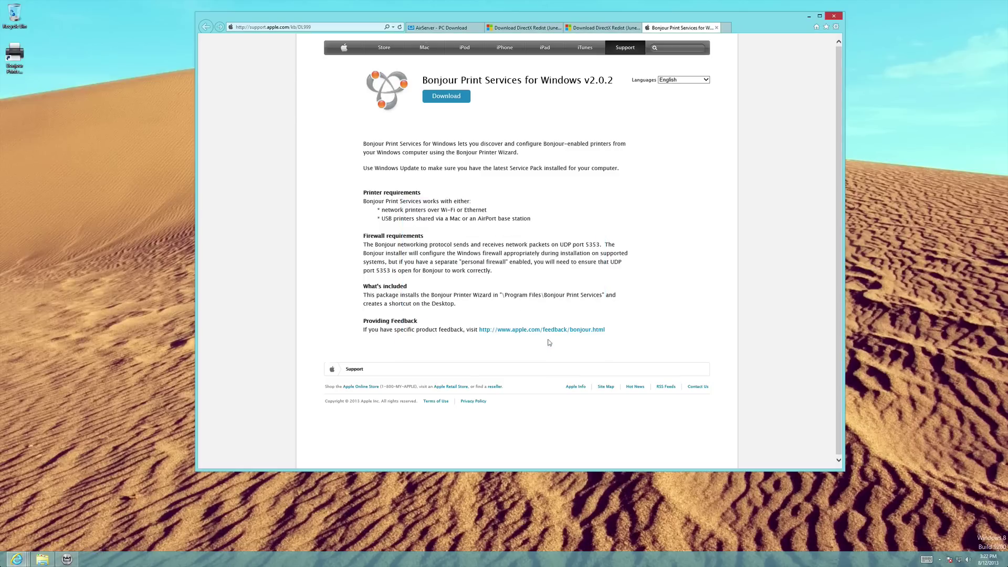
- Choose Settings from the AirServer tray icon's menu among the hidden notification-area icons
{"action": "left_click", "coordinate": [939, 559]}
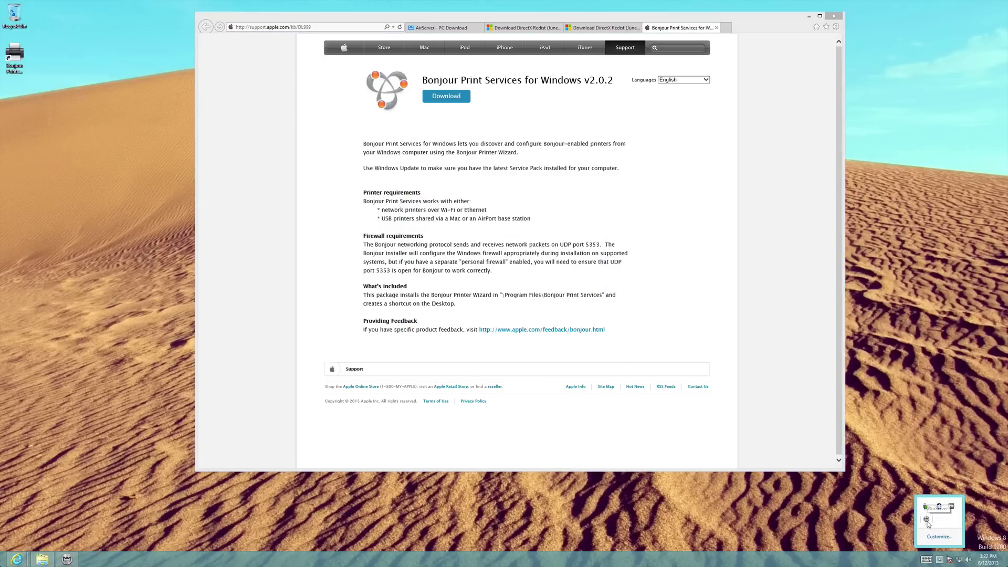
{"action": "right_click", "coordinate": [926, 520]}
{"action": "left_click", "coordinate": [947, 525]}
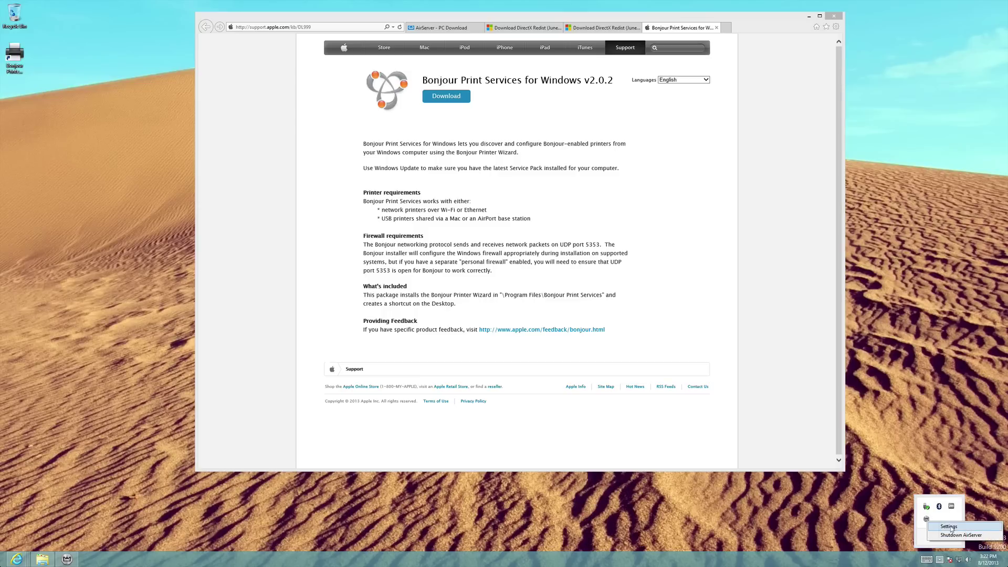